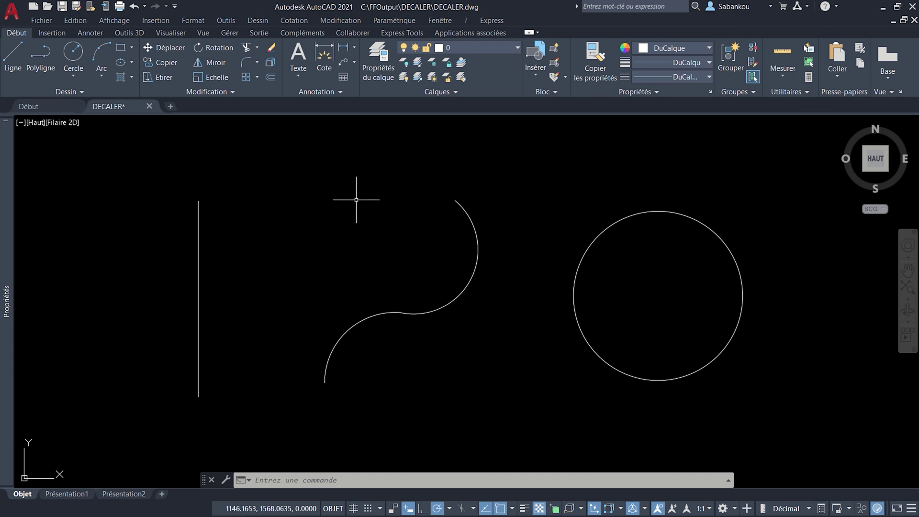
# Offset the vertical line 20 units to its right with DECALER.
pyautogui.write('DC')
pyautogui.press('Return')
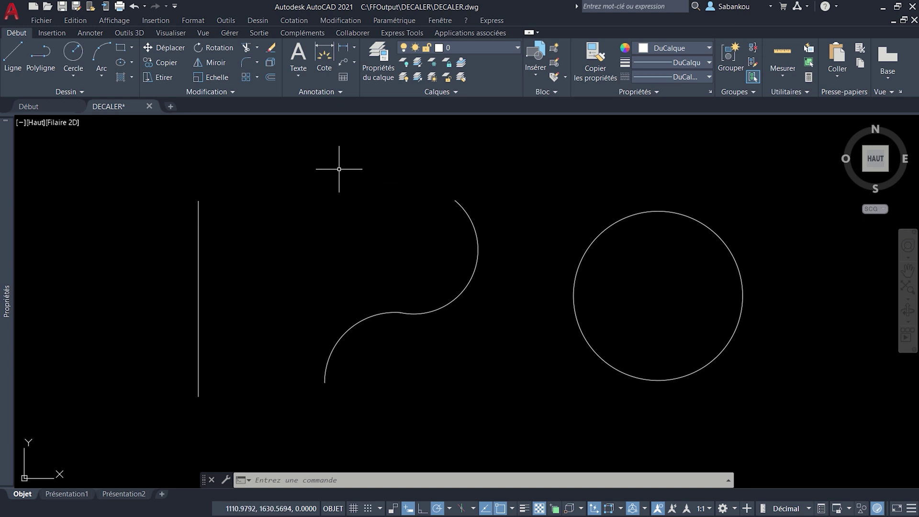
pyautogui.click(271, 79)
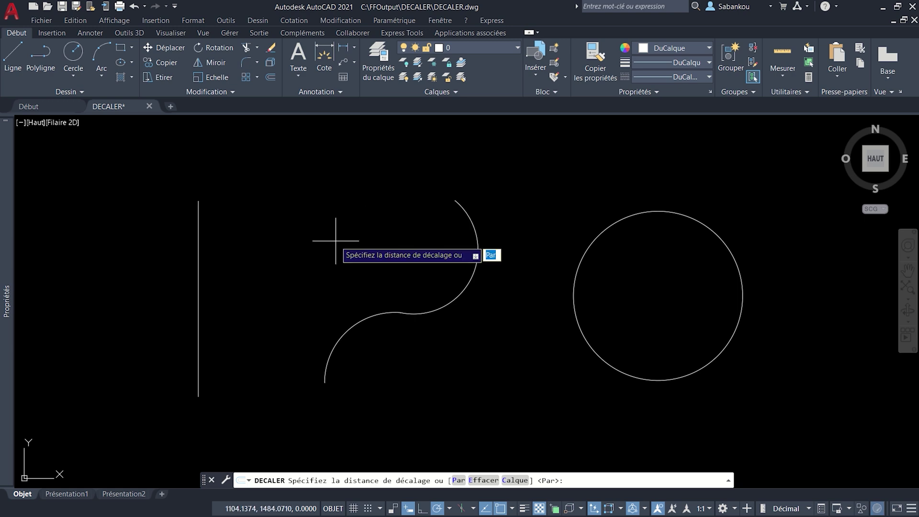
pyautogui.write('20')
pyautogui.press('Return')
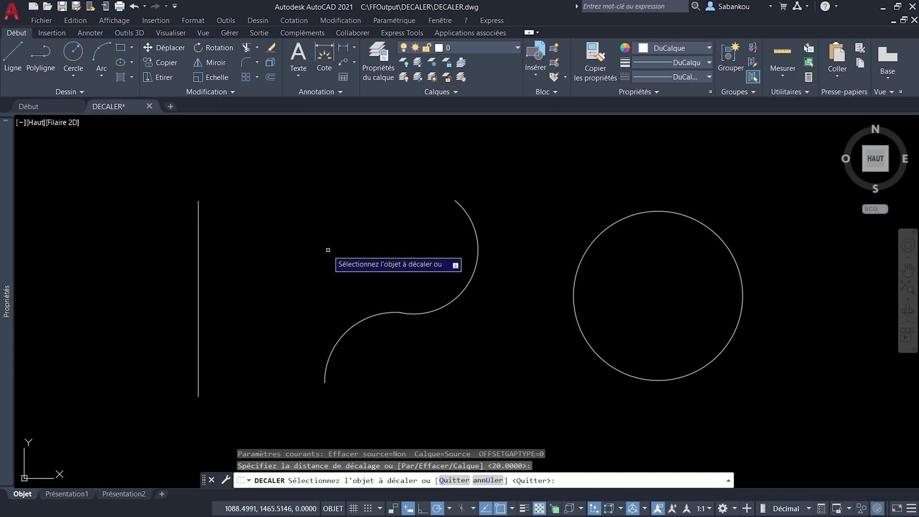
pyautogui.click(198, 275)
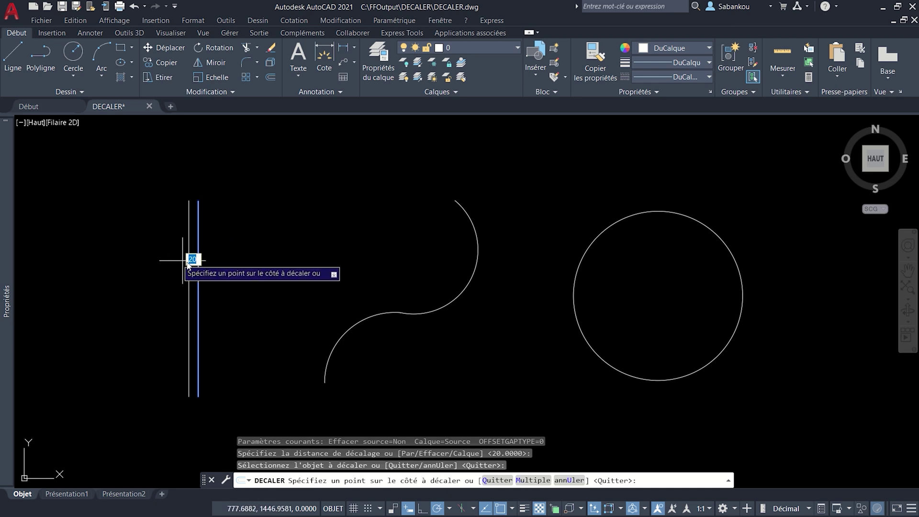
pyautogui.click(225, 293)
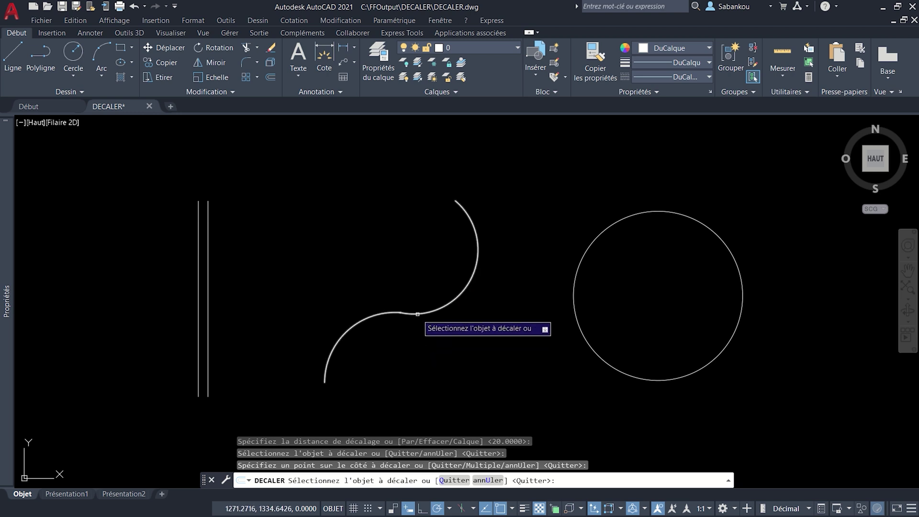
pyautogui.click(419, 317)
# Place the S-arc's 20-unit parallel copy, add a larger concentric circle copy, and end DECALER.
pyautogui.click(399, 272)
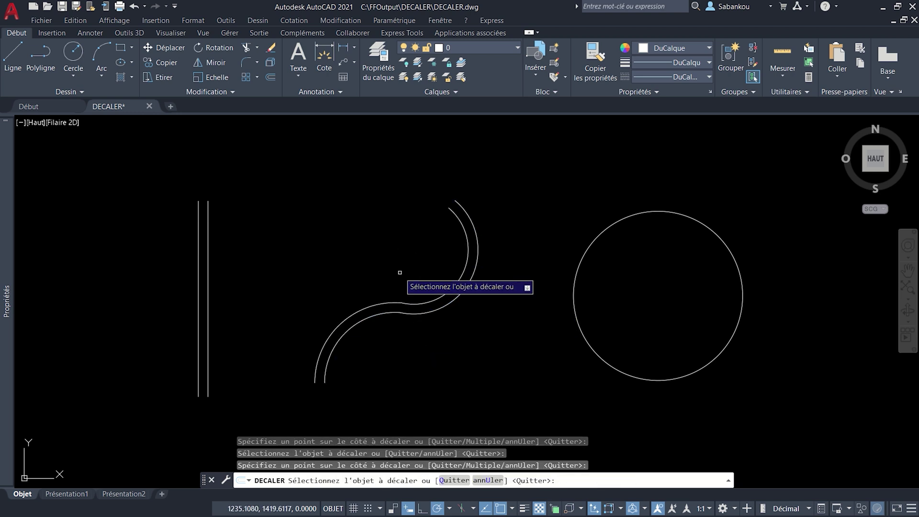
pyautogui.click(574, 290)
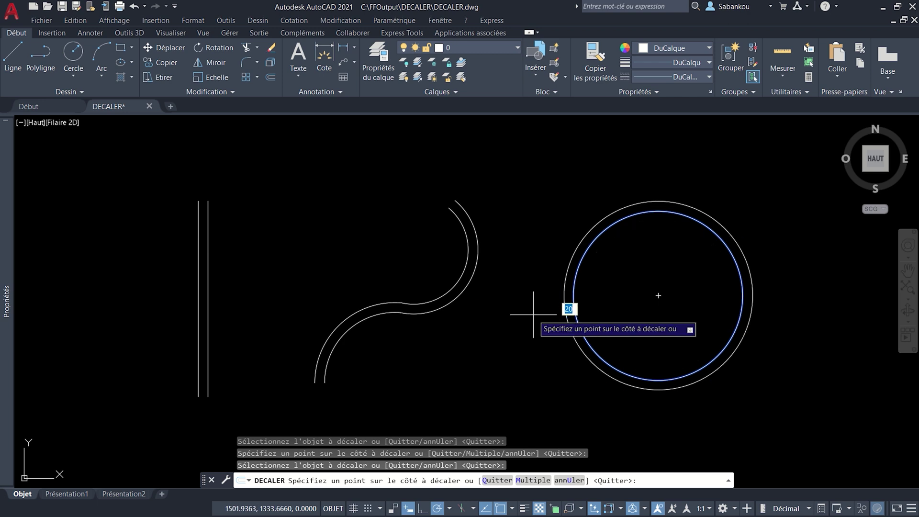
pyautogui.click(565, 343)
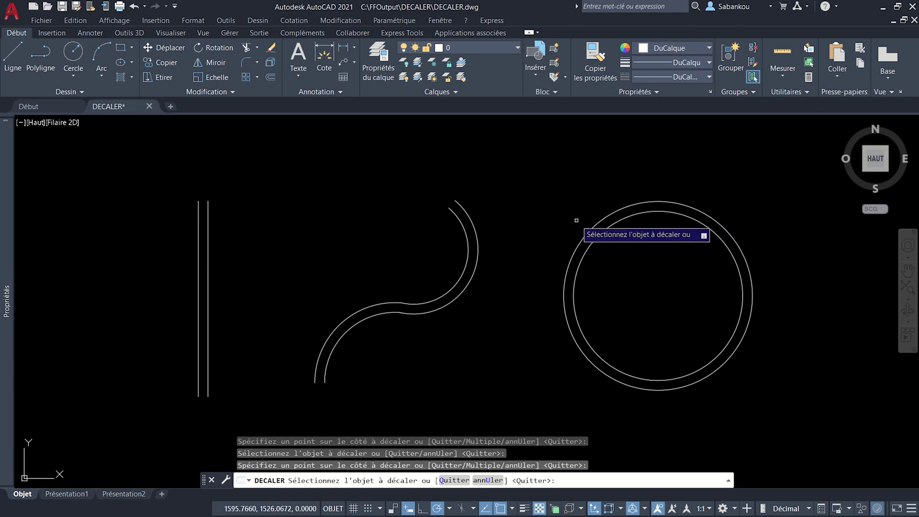
pyautogui.press('Return')
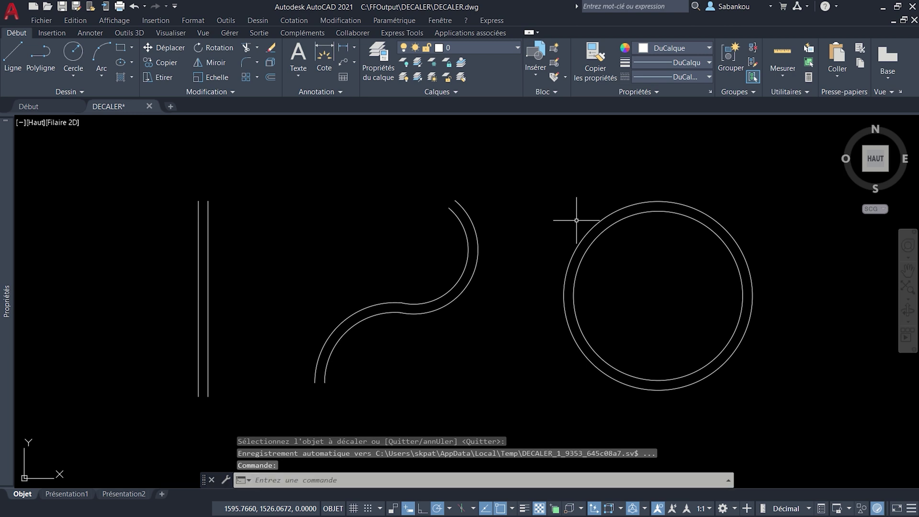
# Draw a closed four-line rectangle in free space right of the doubled circle.
pyautogui.moveTo(762, 303); pyautogui.dragTo(492, 314, button='middle')
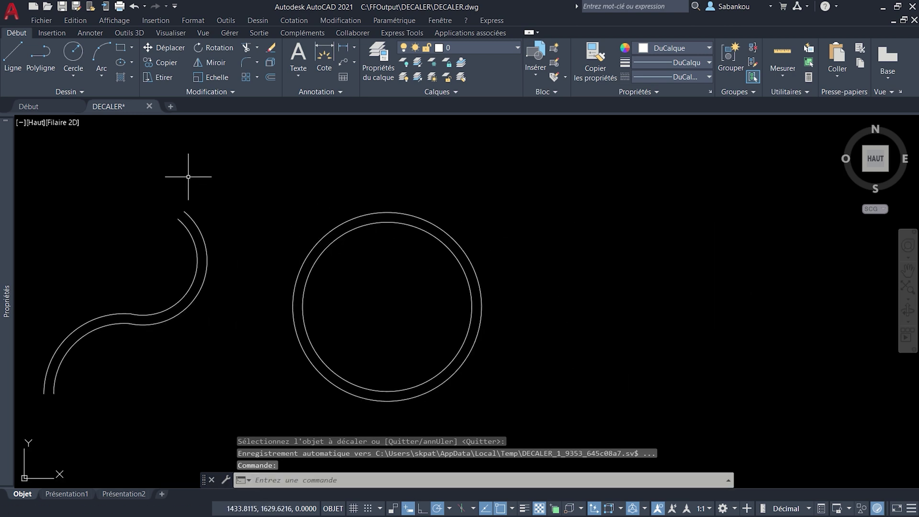
pyautogui.click(13, 54)
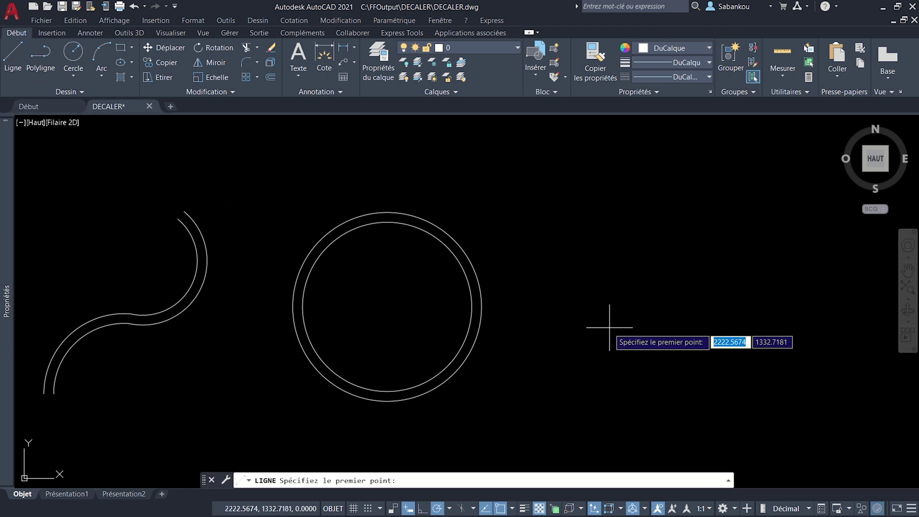
pyautogui.moveTo(609, 312); pyautogui.dragTo(525, 317, button='middle')
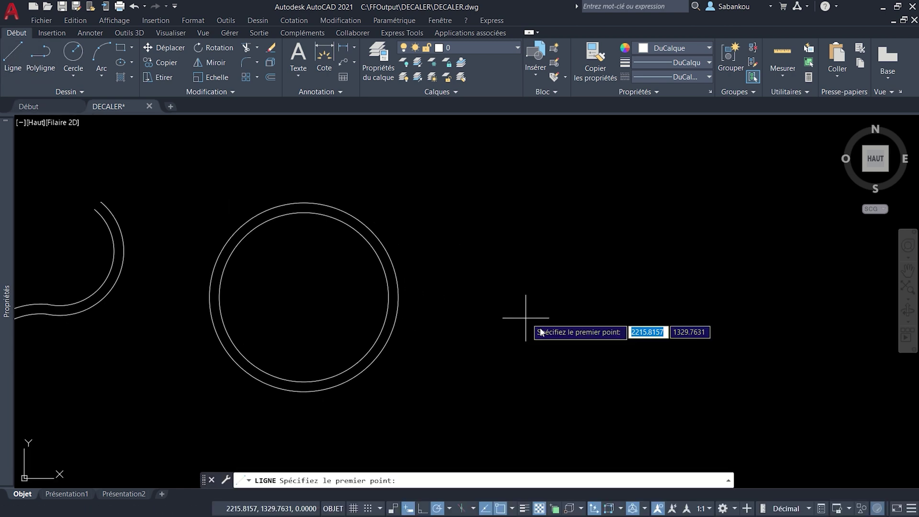
pyautogui.click(527, 366)
pyautogui.click(527, 207)
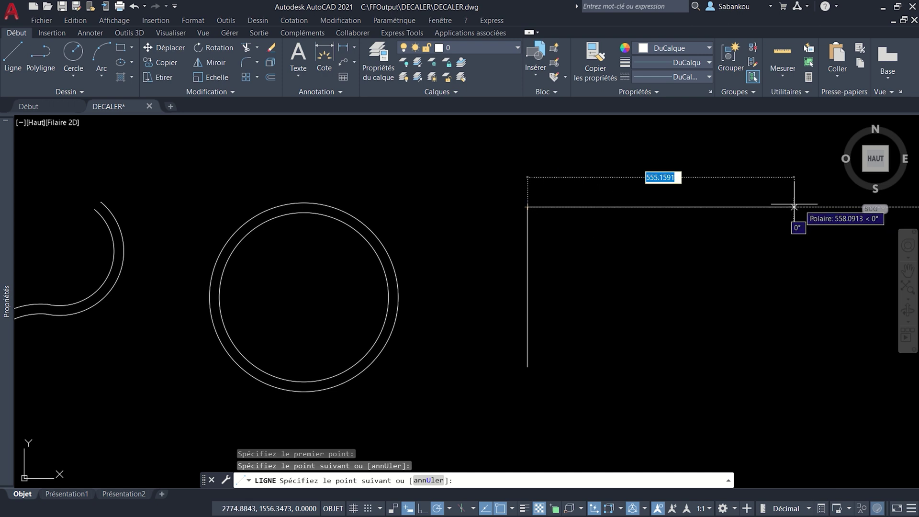
pyautogui.click(735, 206)
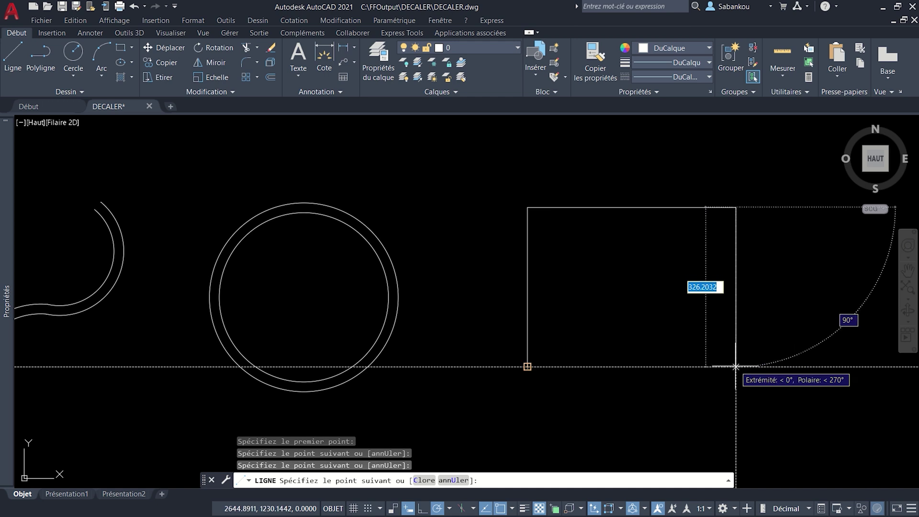
pyautogui.click(735, 367)
pyautogui.click(527, 367)
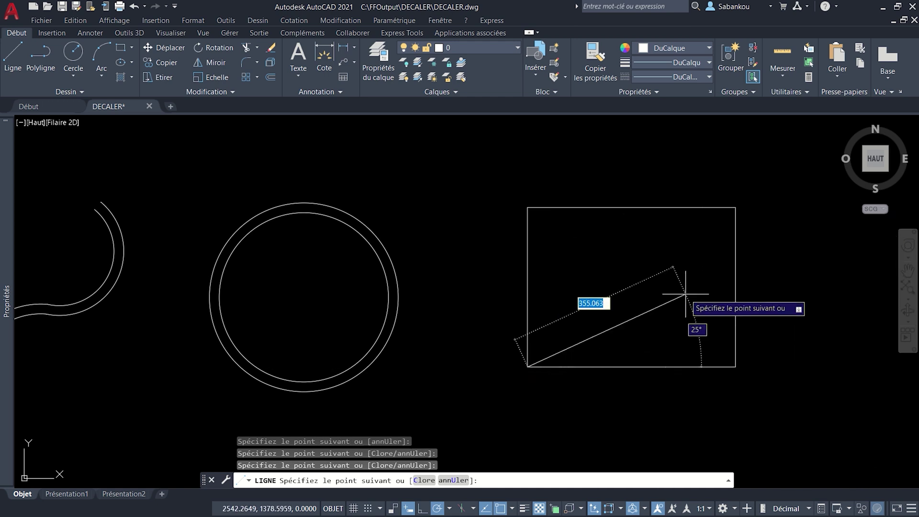
pyautogui.press('Return')
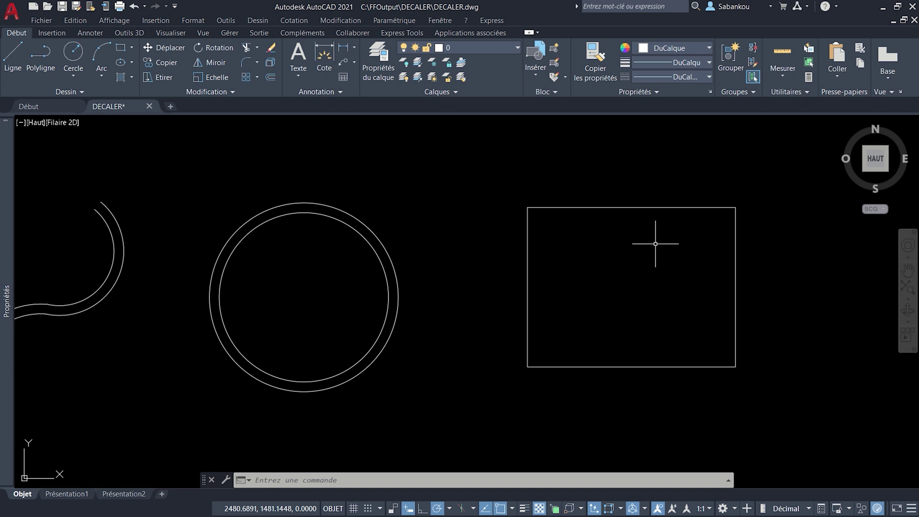
# Start DECALER with an offset distance of 10.
pyautogui.write('DC')
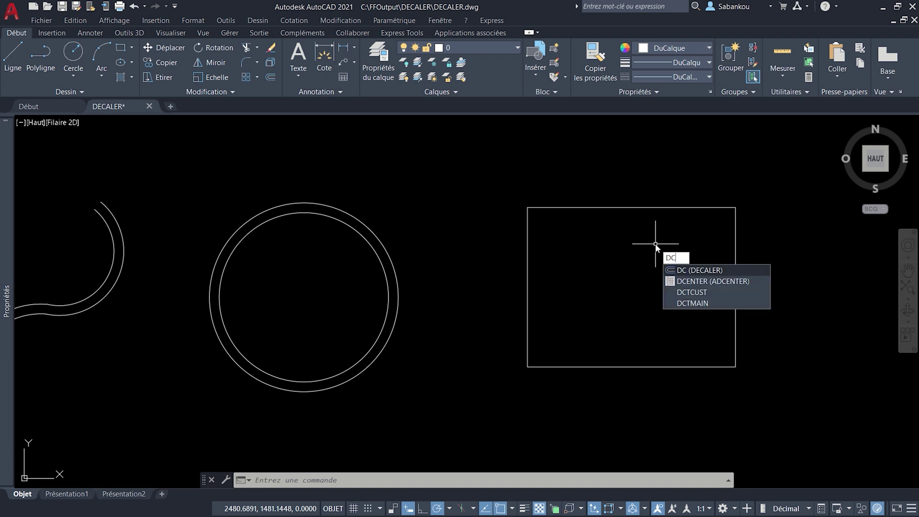
pyautogui.press('Return')
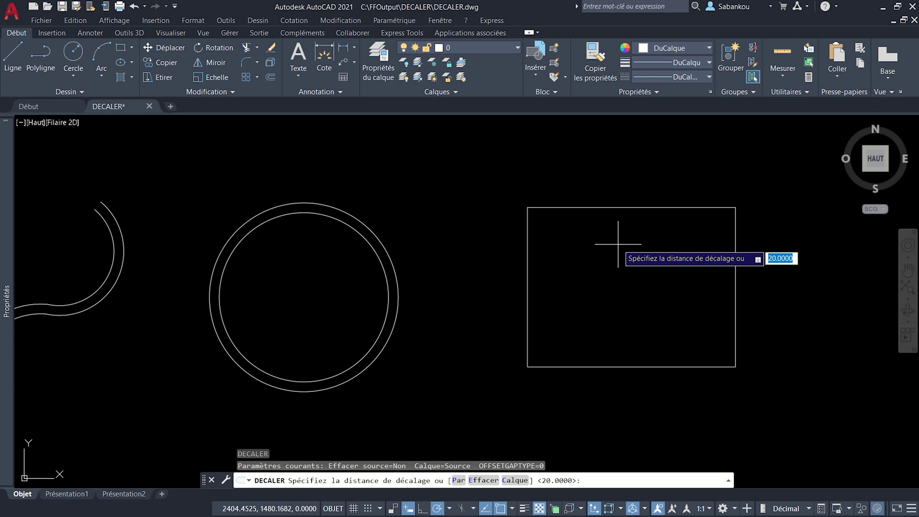
pyautogui.write('10')
pyautogui.press('Return')
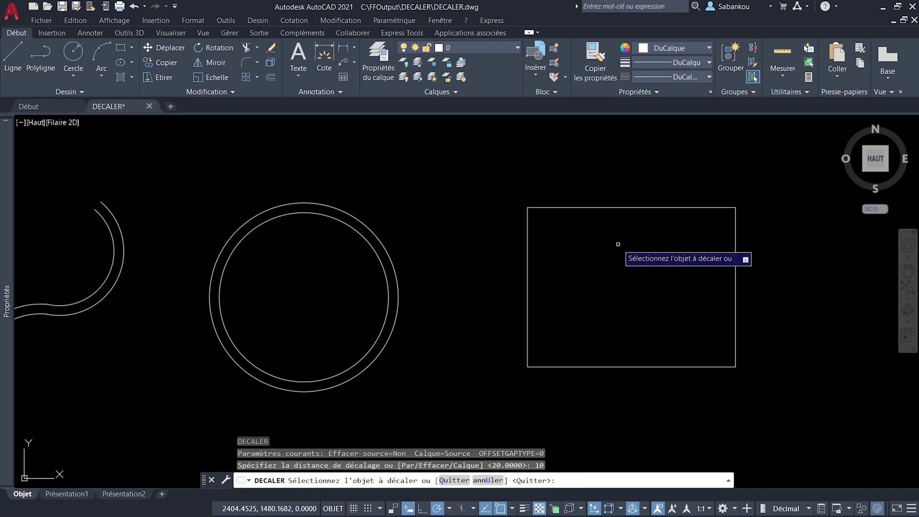
# Offset the rectangle's top, right, bottom and left edges 10 units inward.
pyautogui.click(602, 206)
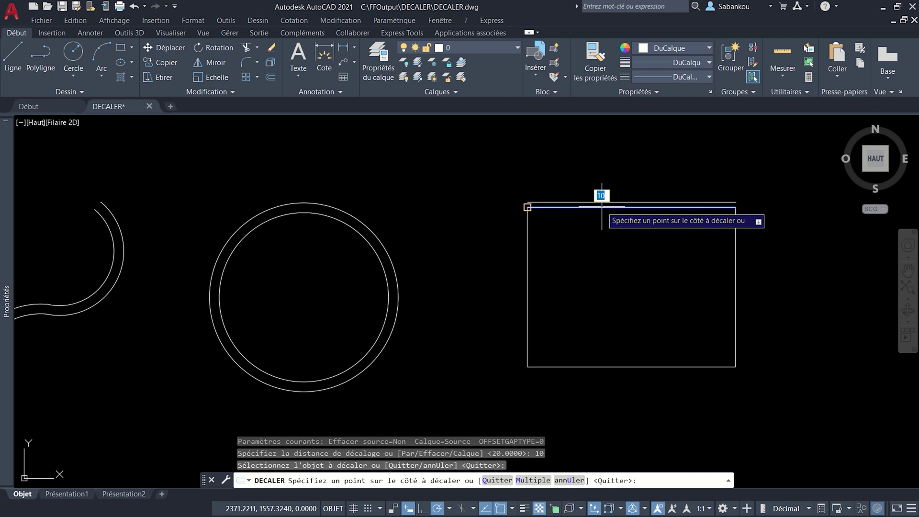
pyautogui.click(625, 256)
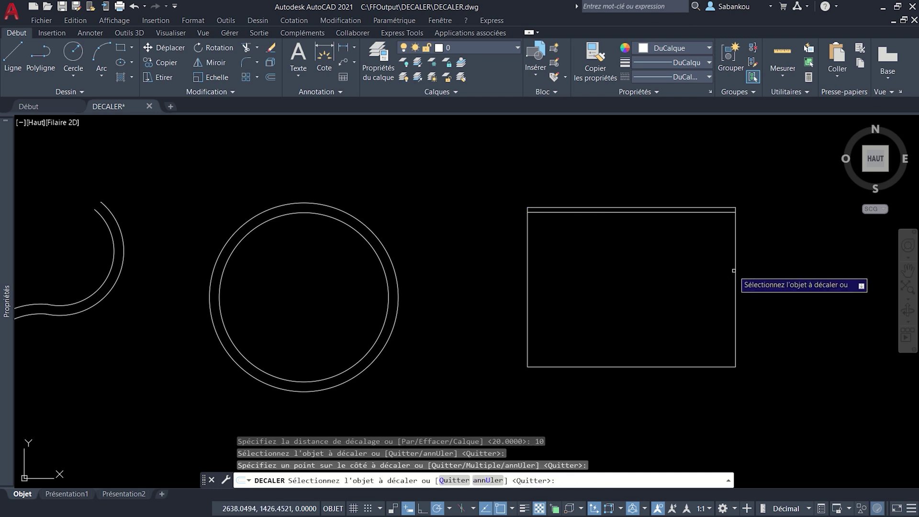
pyautogui.click(735, 271)
pyautogui.click(699, 265)
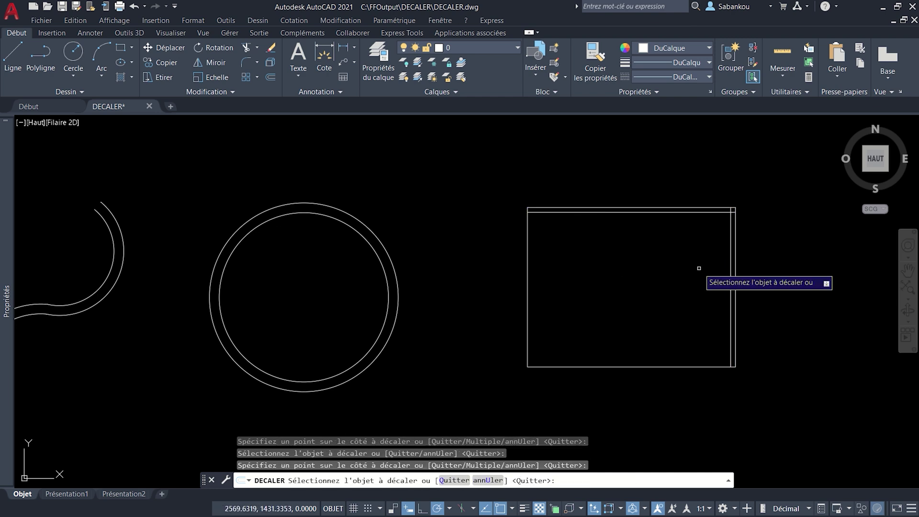
pyautogui.click(671, 365)
pyautogui.click(657, 332)
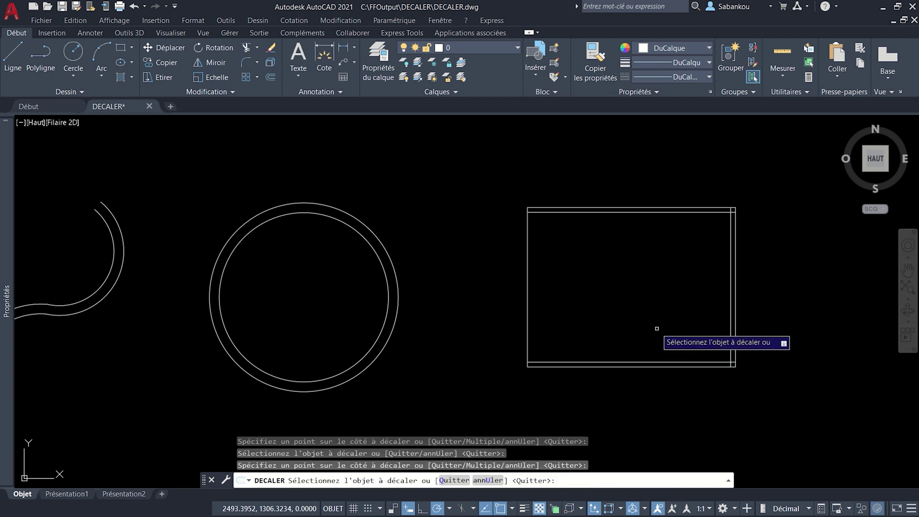
pyautogui.click(528, 296)
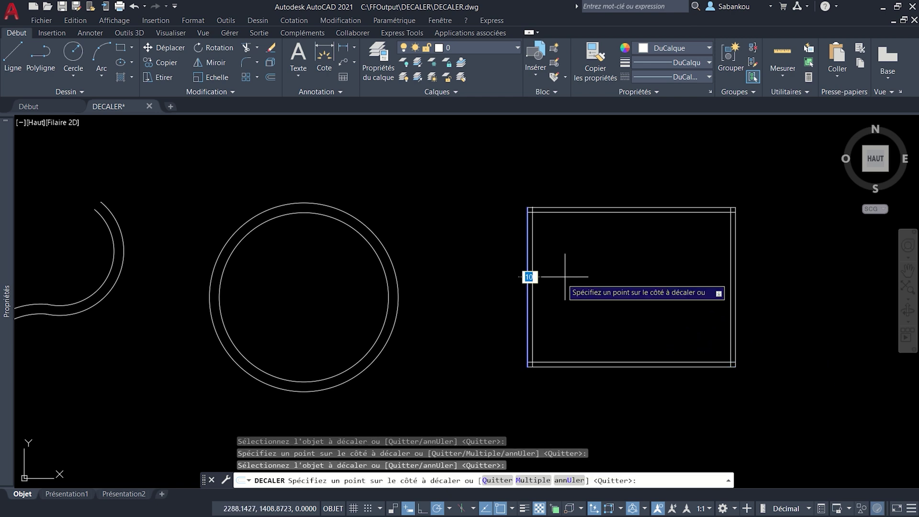
pyautogui.click(583, 280)
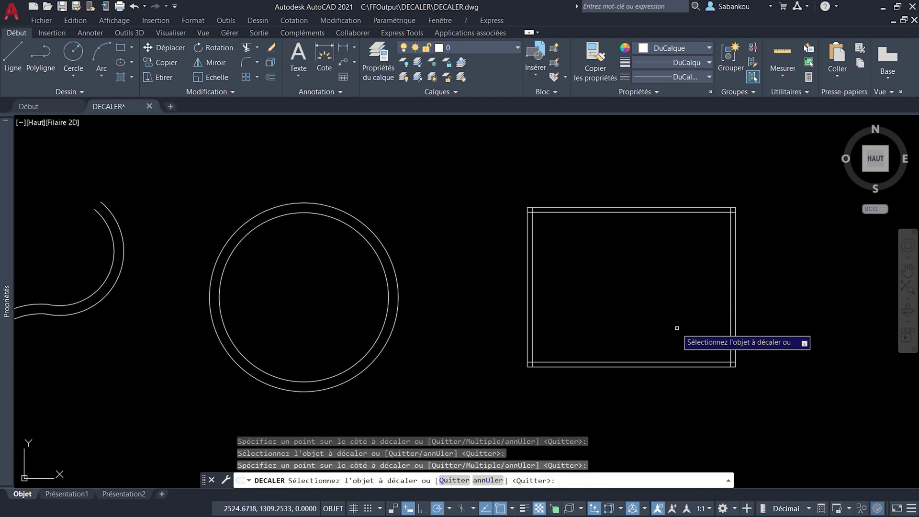
pyautogui.press('Return')
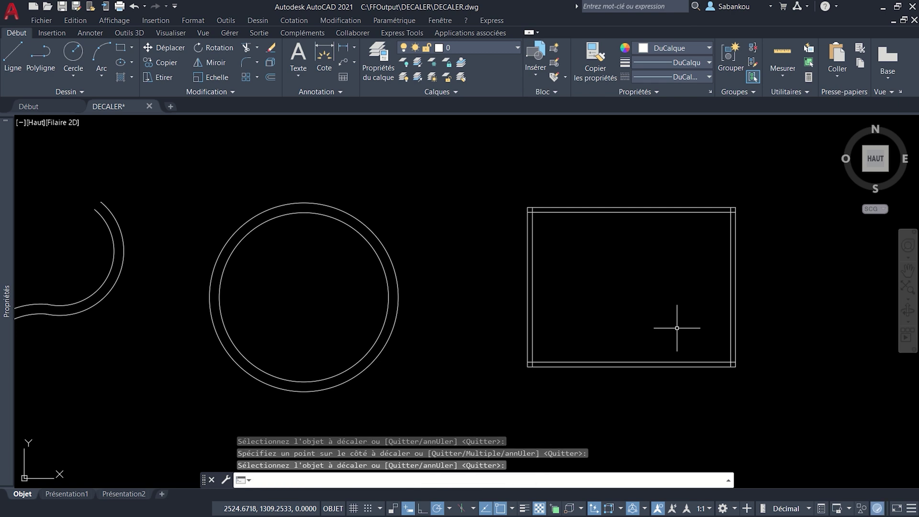
pyautogui.hotkey('ctrl', 'y')
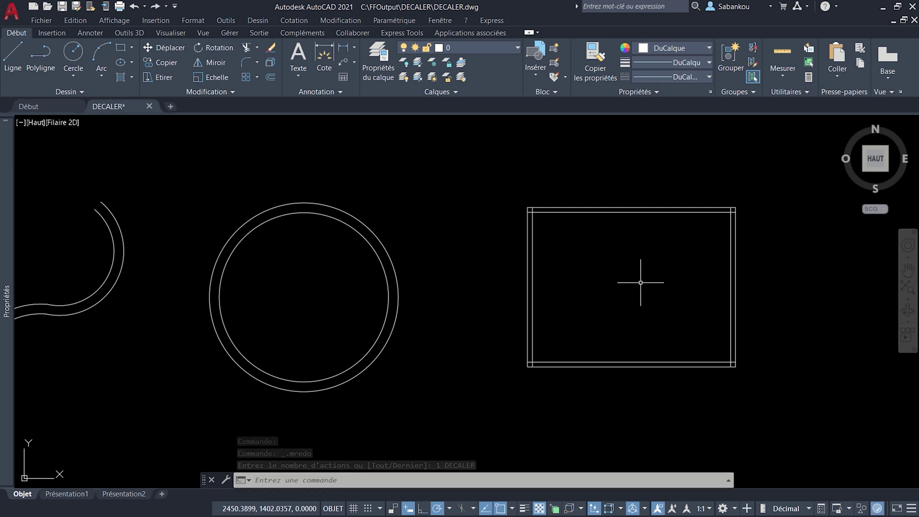